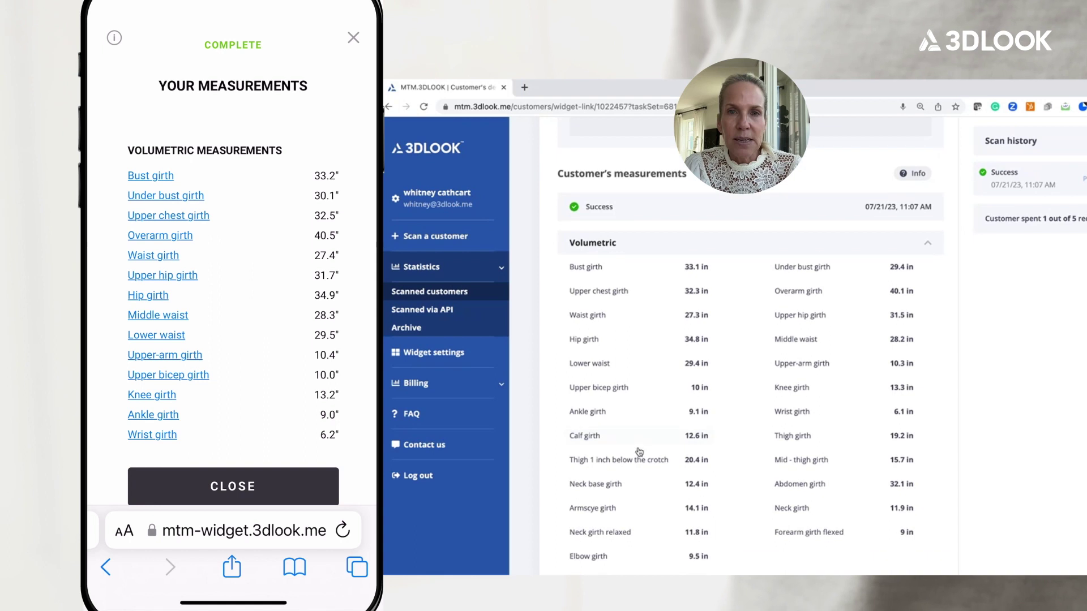
Review the customer's scan measurements, then bring up the Account settings Profile section.
{"action": "scroll", "coordinate": [639, 451], "scroll_direction": "down", "scroll_amount": 3}
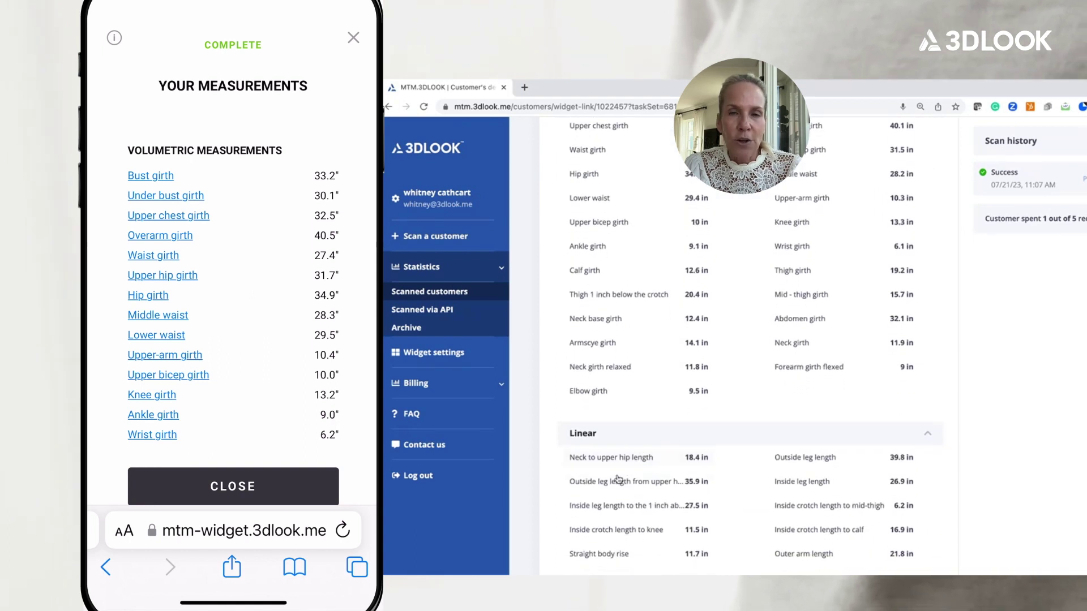
{"action": "mouse_move", "coordinate": [617, 485]}
{"action": "mouse_move", "coordinate": [617, 508]}
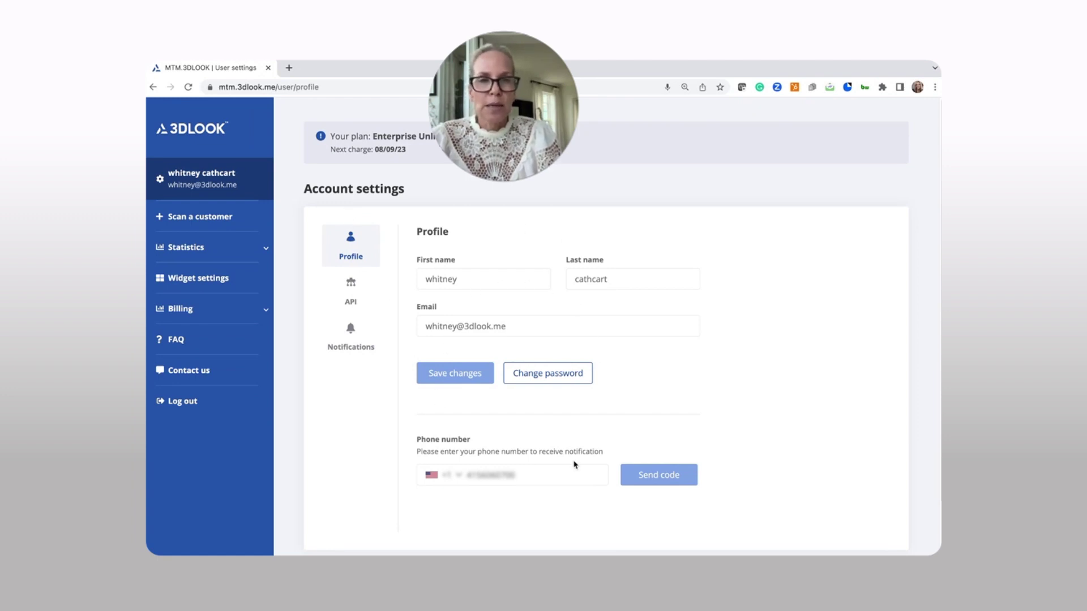
In the API tab's Notifications, switch the sending method to Email and frequency to Once a week.
{"action": "left_click", "coordinate": [351, 300]}
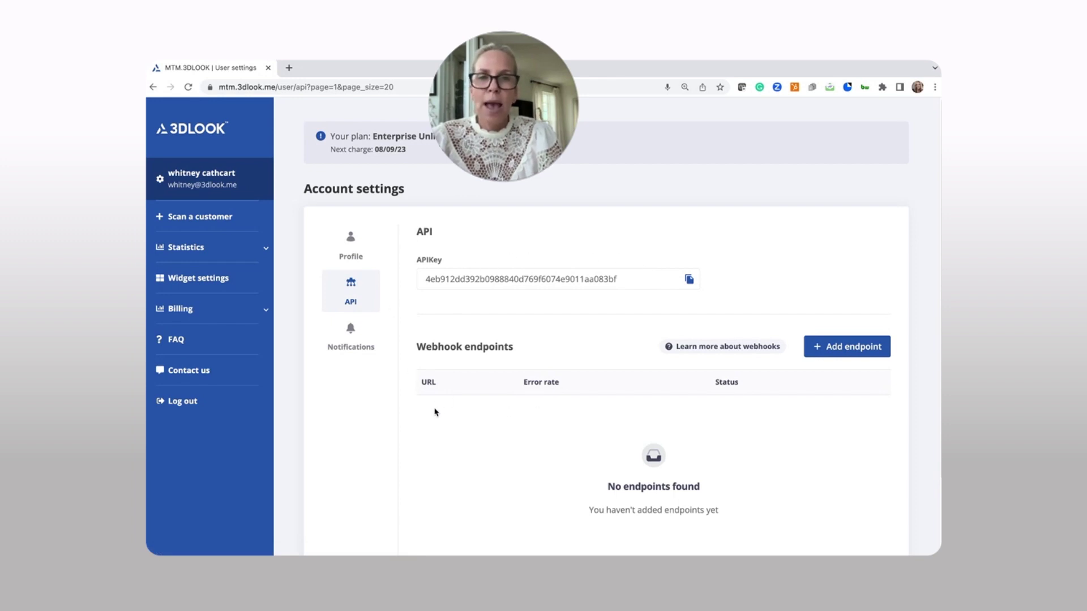
{"action": "left_click", "coordinate": [358, 337]}
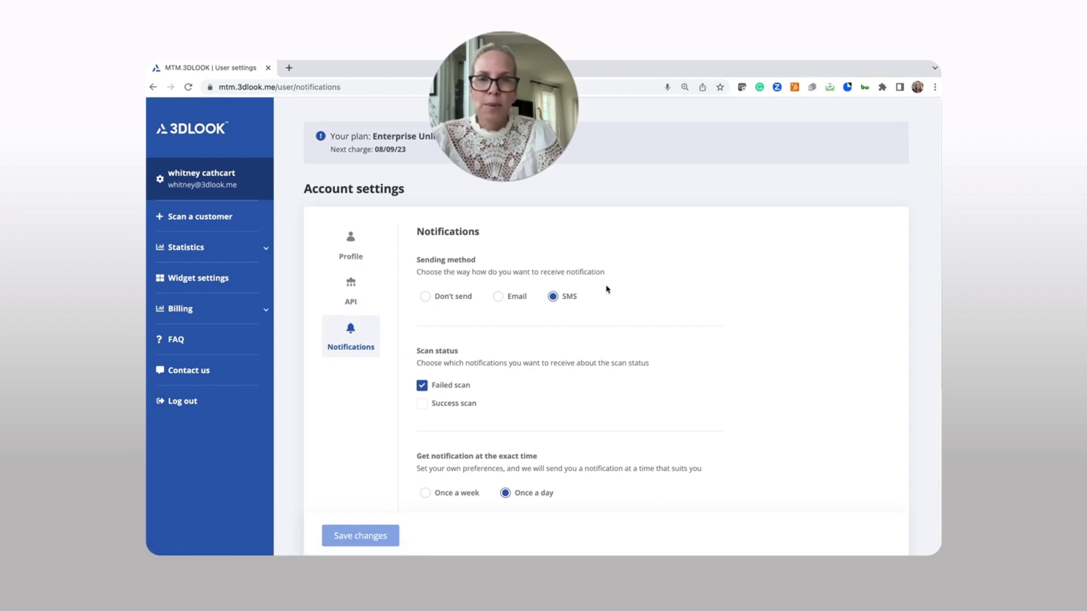
{"action": "scroll", "coordinate": [525, 359], "scroll_direction": "down", "scroll_amount": 2}
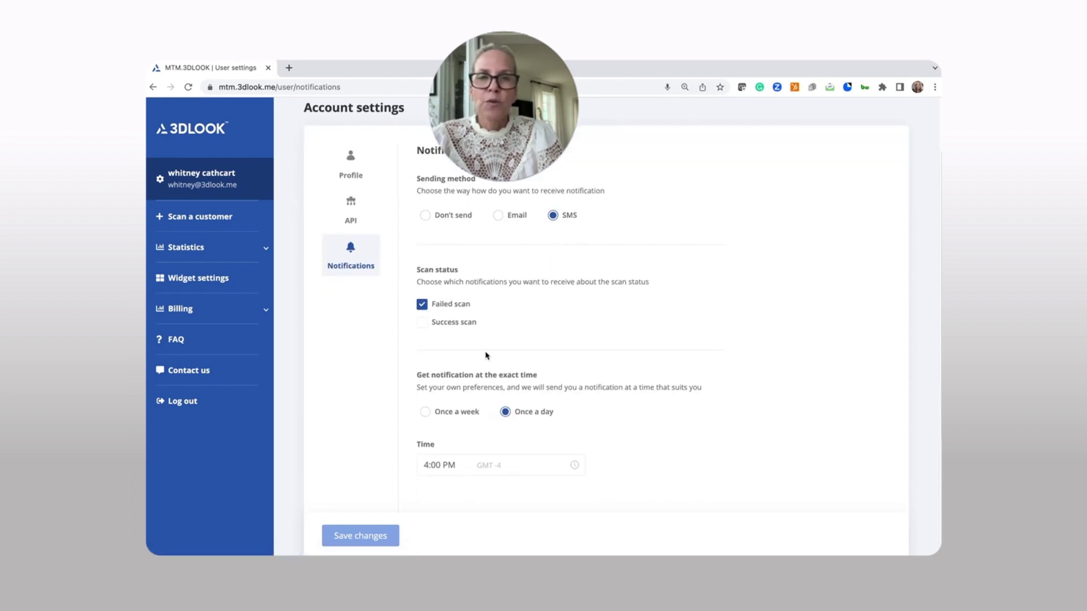
{"action": "left_click", "coordinate": [497, 218]}
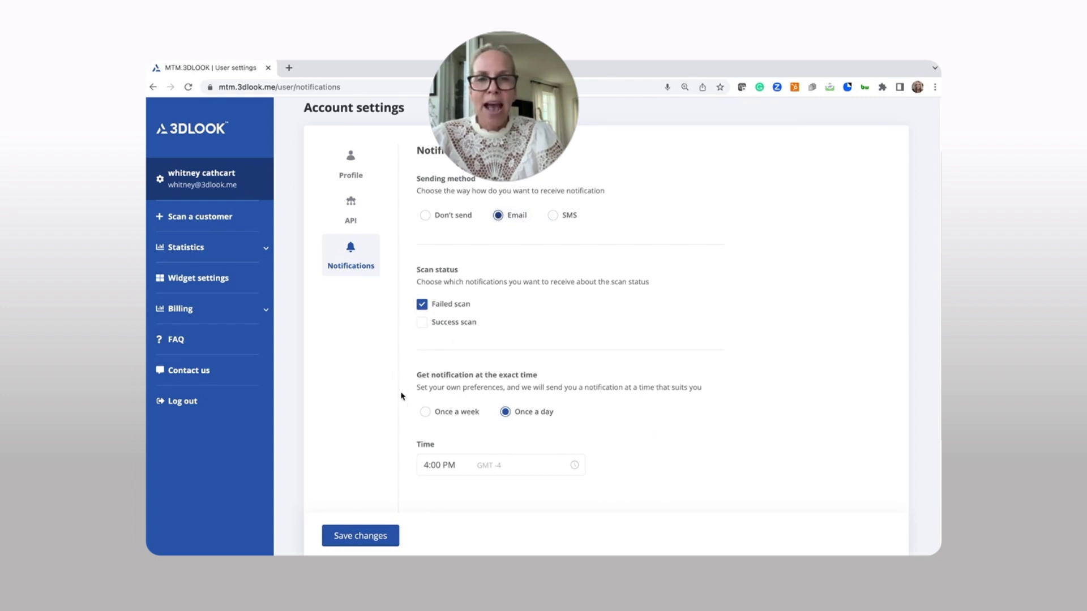
{"action": "left_click", "coordinate": [431, 420]}
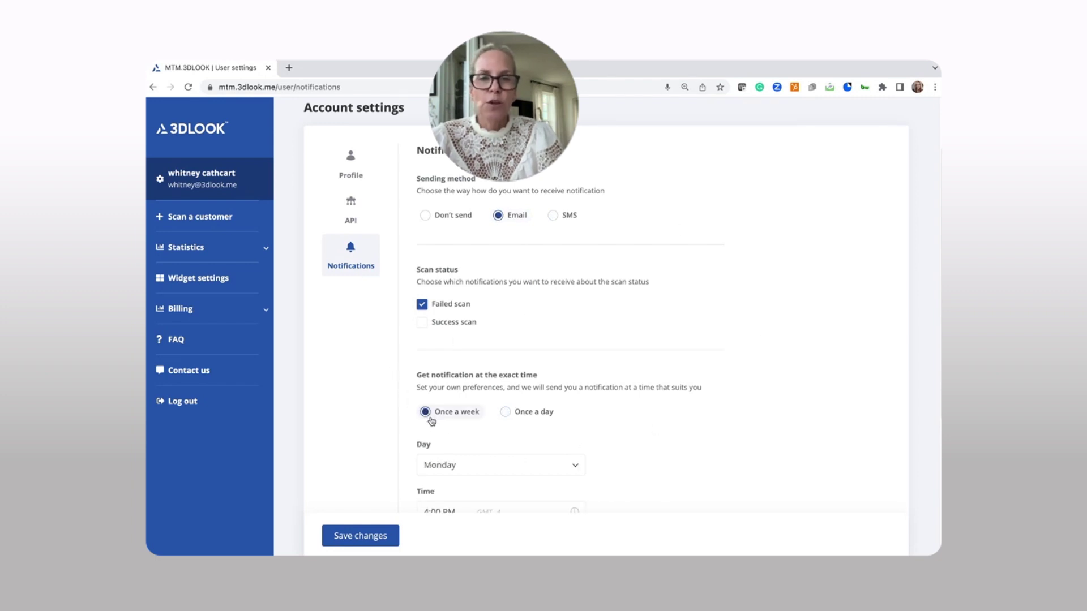
Leave without saving, check the QR code scan option, then switch to the SMS form.
{"action": "left_click", "coordinate": [219, 220]}
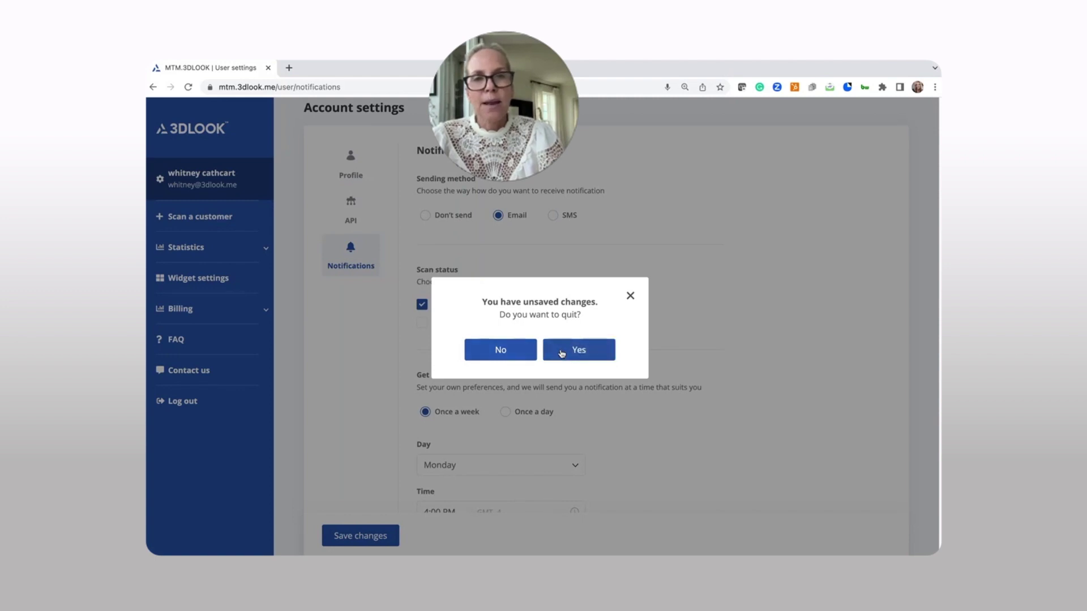
{"action": "left_click", "coordinate": [563, 352]}
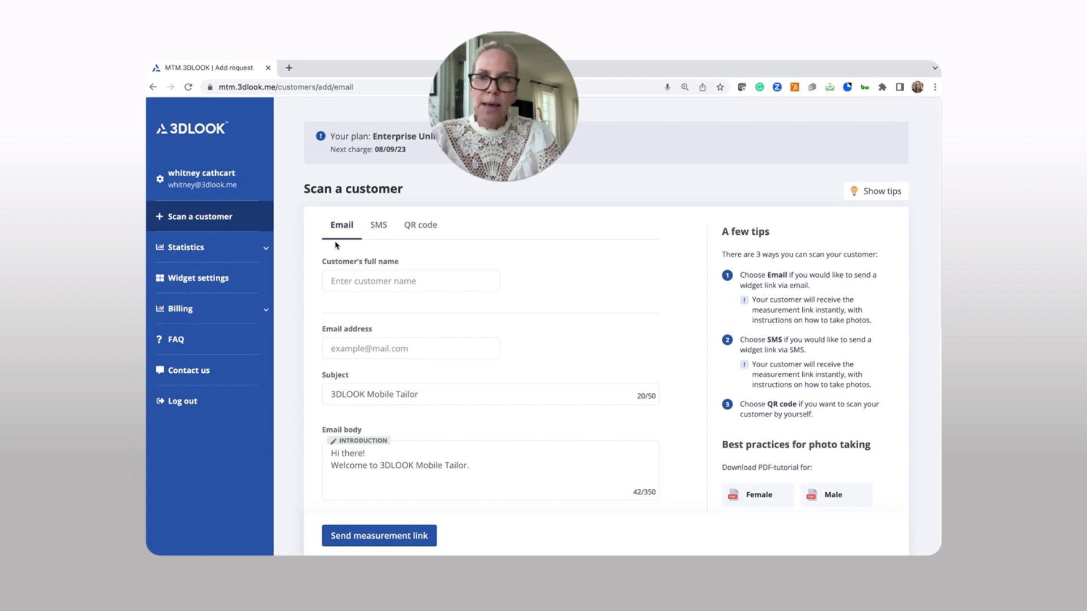
{"action": "left_click", "coordinate": [423, 229]}
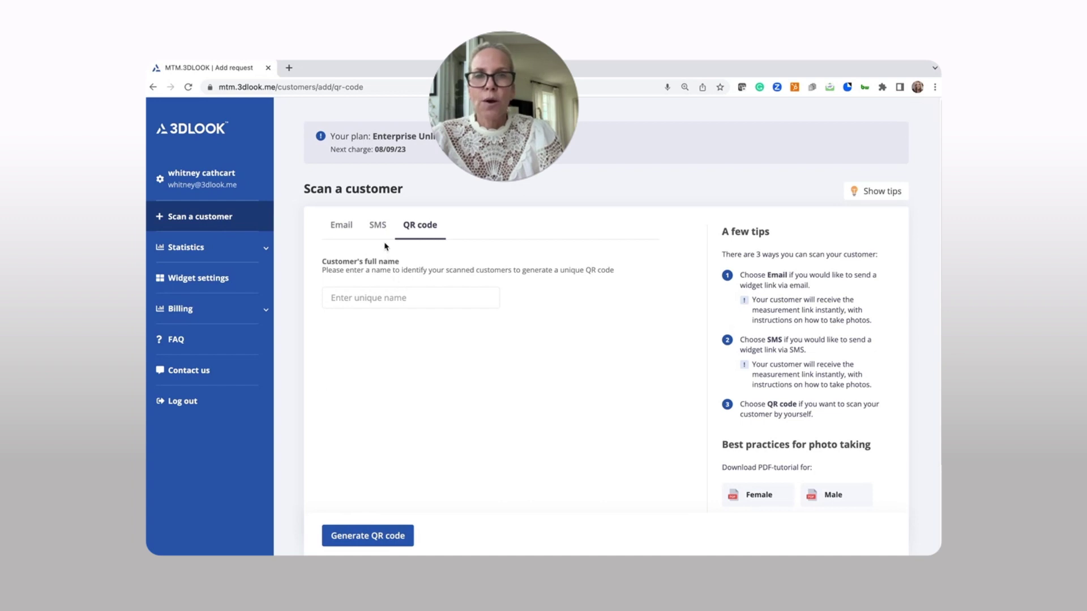
{"action": "left_click", "coordinate": [377, 225]}
Fill the SMS form with the customer's full name and phone number, then send the measurement link.
{"action": "left_click", "coordinate": [377, 280]}
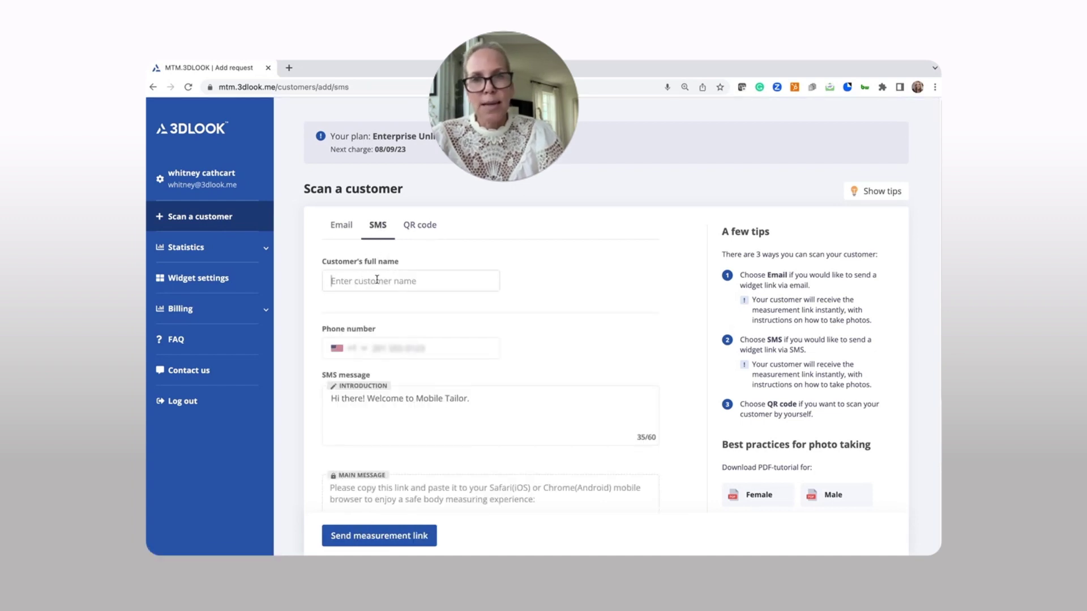
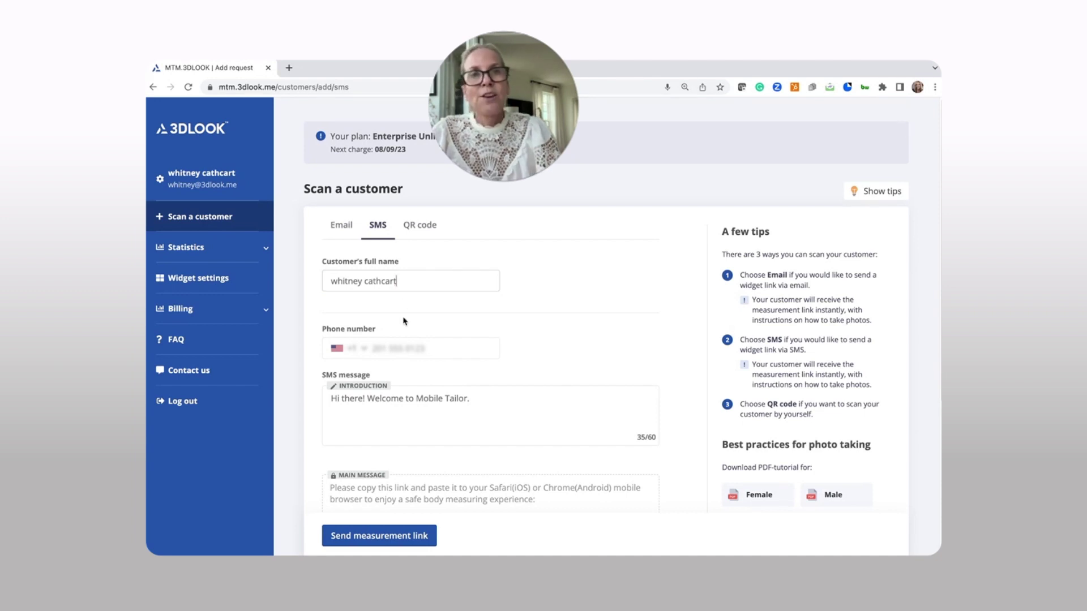
{"action": "left_click", "coordinate": [404, 347]}
{"action": "type", "text": "412"}
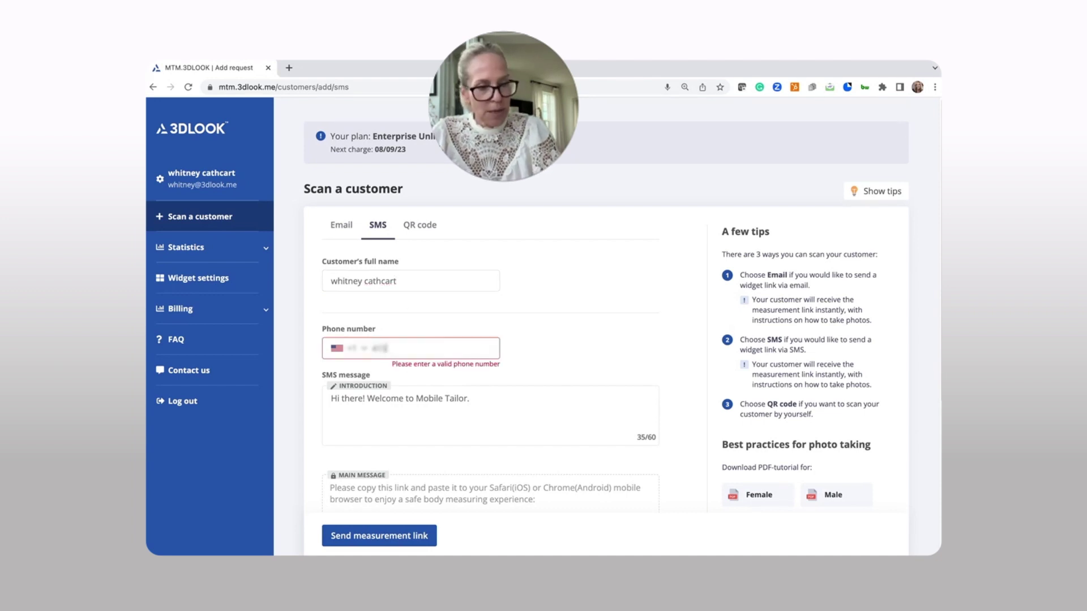
{"action": "type", "text": "5551234"}
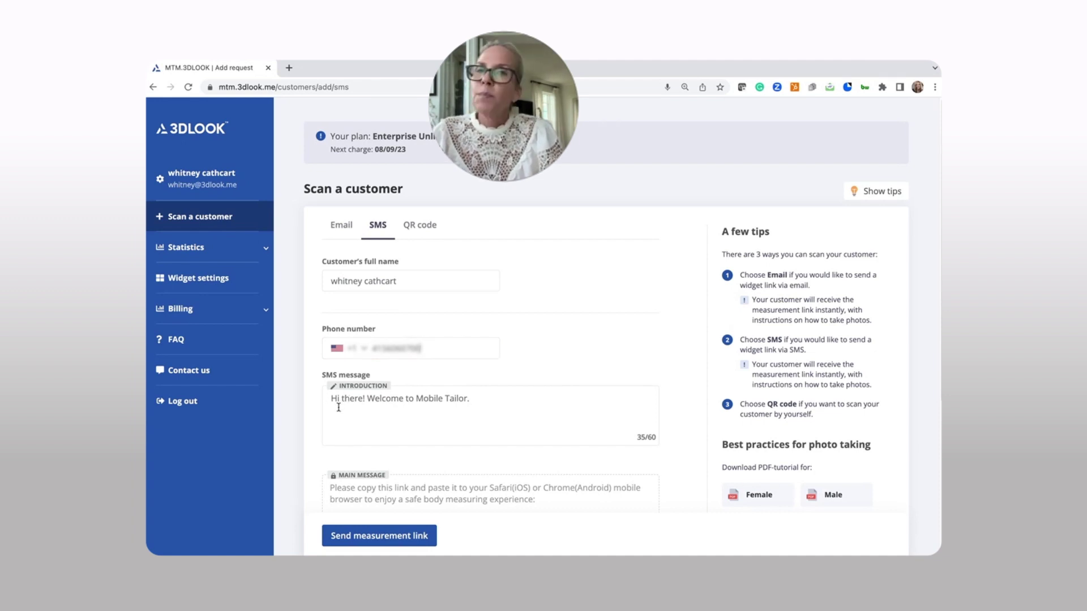
{"action": "scroll", "coordinate": [406, 410], "scroll_direction": "down", "scroll_amount": 4}
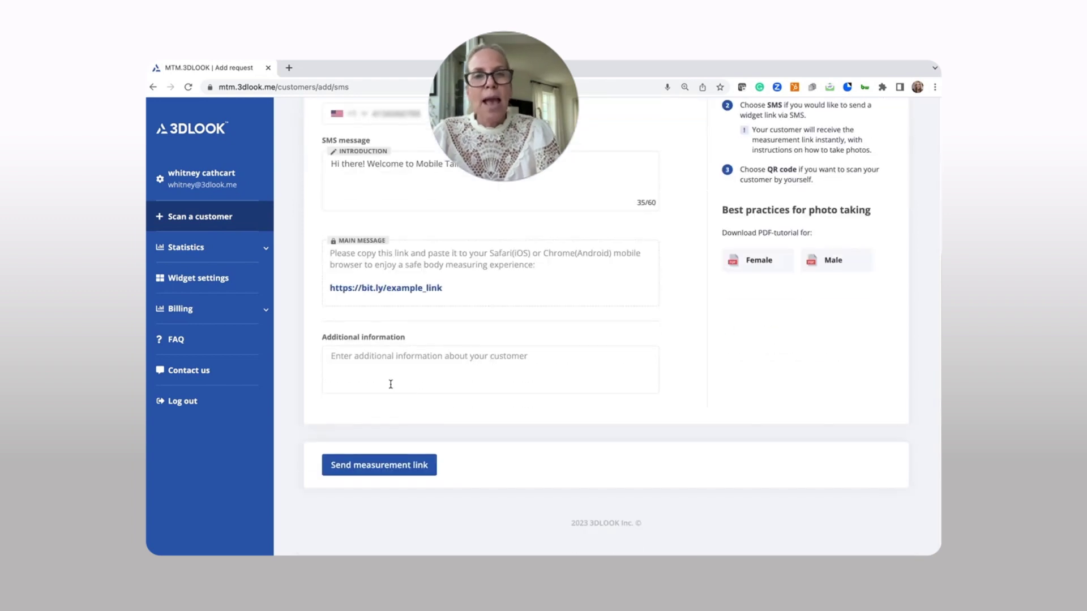
{"action": "left_click", "coordinate": [382, 464]}
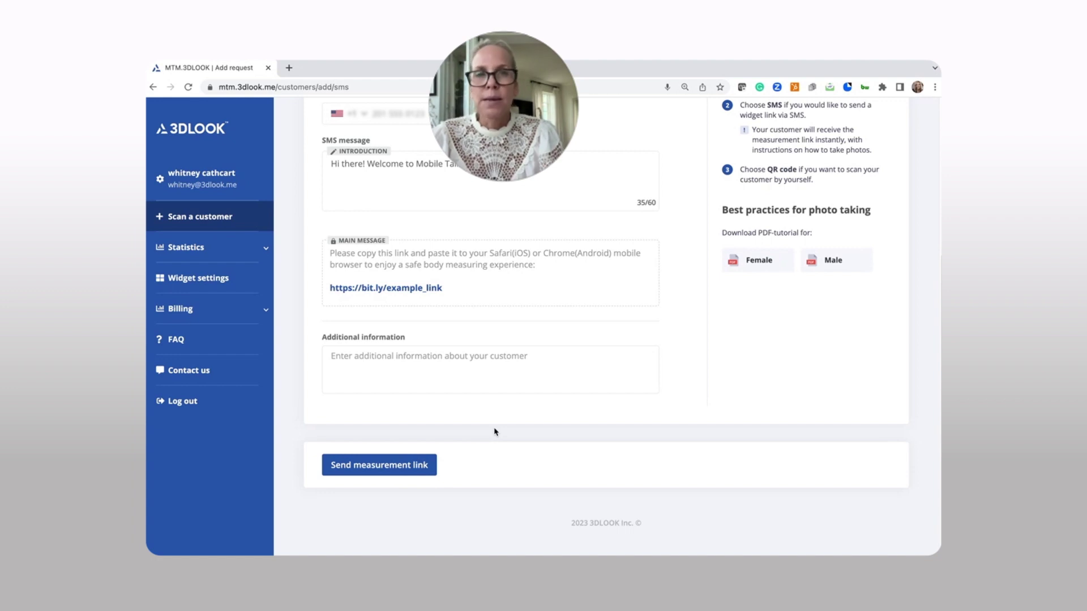
Open Statistics > Scanned customers and scroll the table to the newest 5:31 PM link.
{"action": "left_click", "coordinate": [193, 253]}
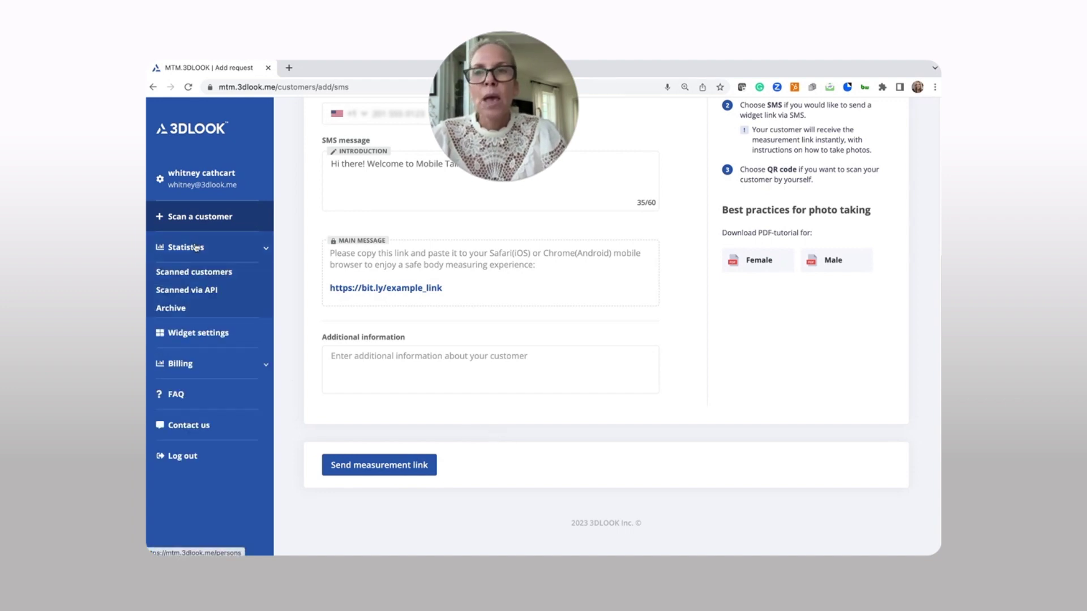
{"action": "left_click", "coordinate": [222, 277]}
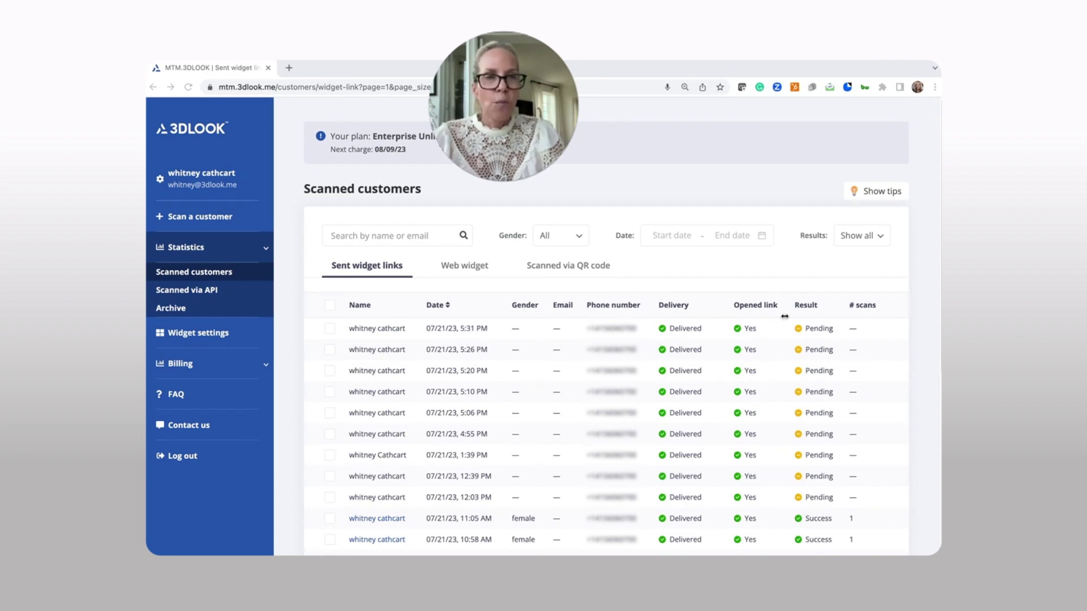
{"action": "scroll", "coordinate": [824, 332], "scroll_direction": "down", "scroll_amount": 3}
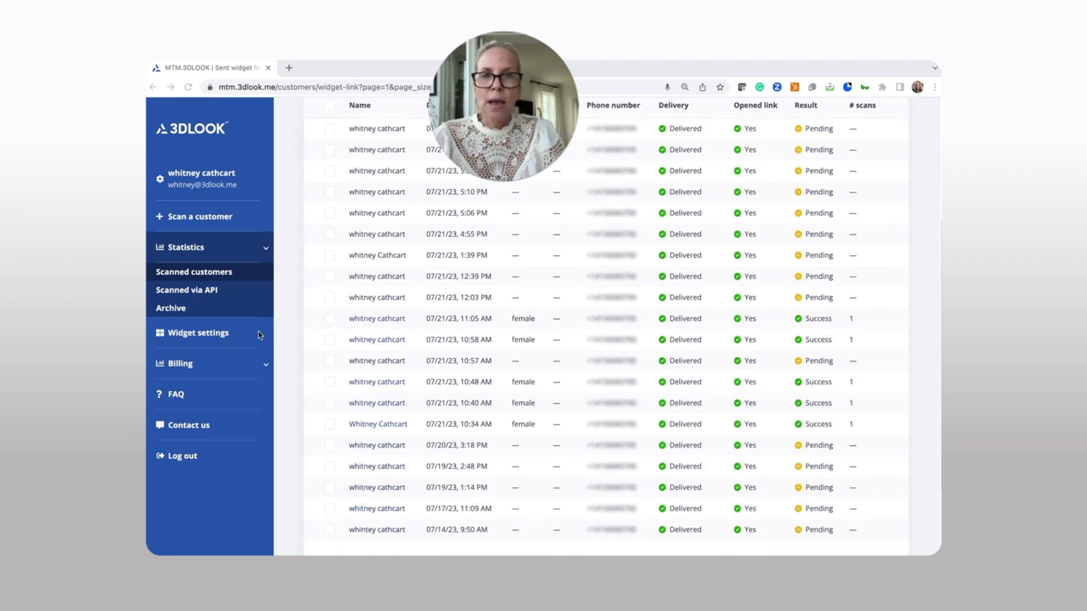
Open the successful 11:05 AM scan and review its Volumetric measurements, including the Bust girth definition.
{"action": "left_click", "coordinate": [375, 320]}
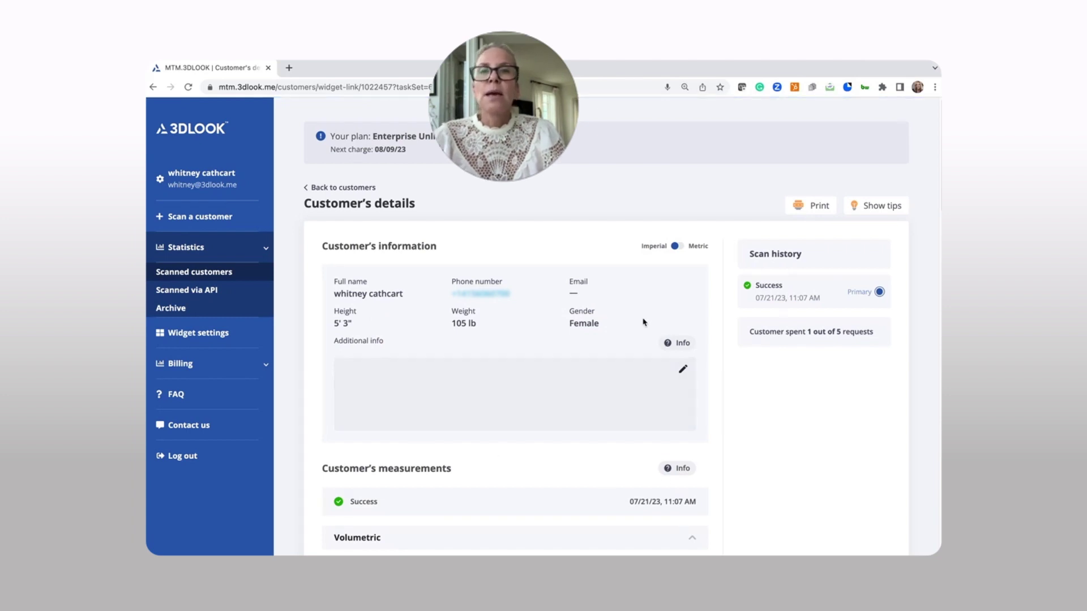
{"action": "scroll", "coordinate": [439, 425], "scroll_direction": "down", "scroll_amount": 2}
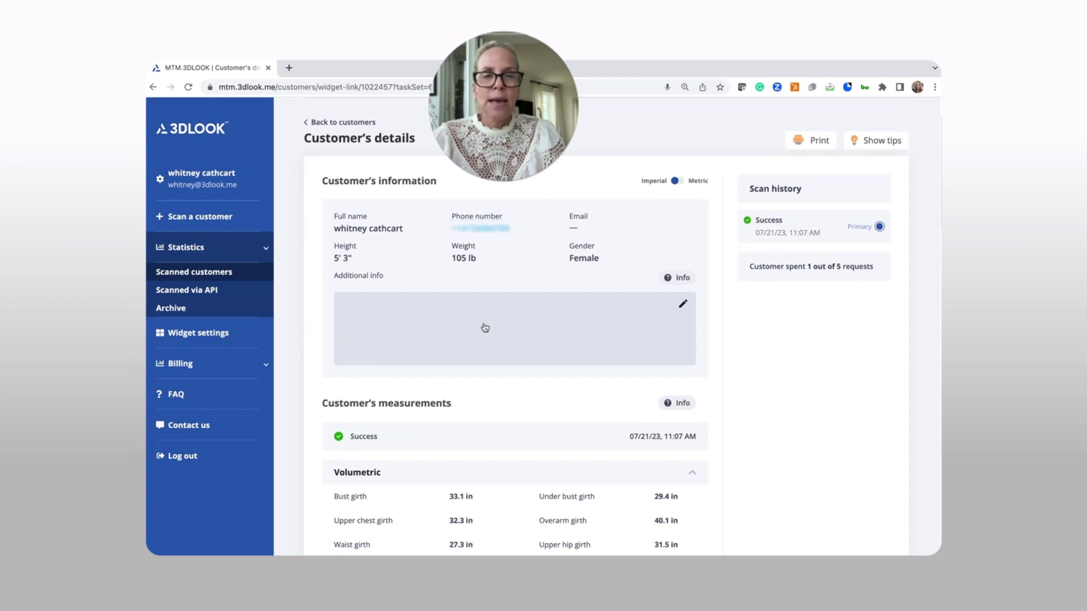
{"action": "scroll", "coordinate": [483, 330], "scroll_direction": "down", "scroll_amount": 1}
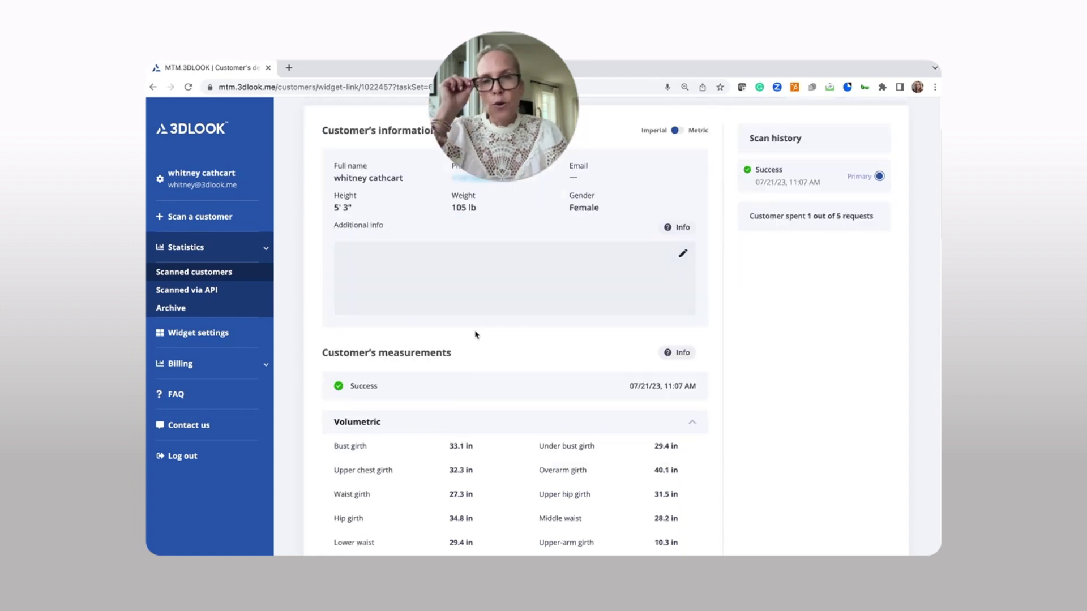
{"action": "scroll", "coordinate": [476, 335], "scroll_direction": "down", "scroll_amount": 1}
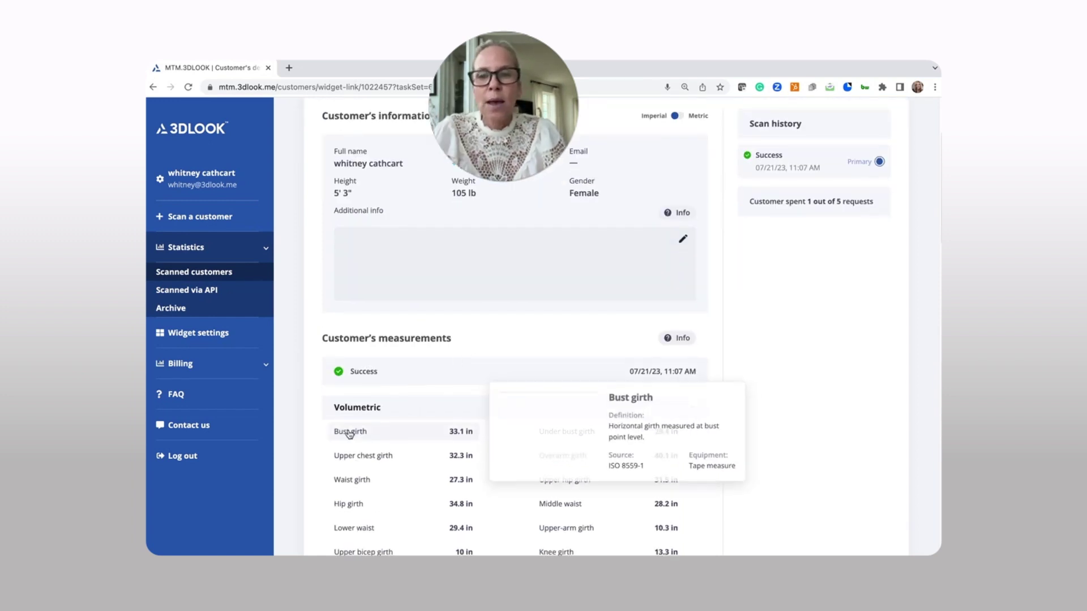
{"action": "mouse_move", "coordinate": [352, 458]}
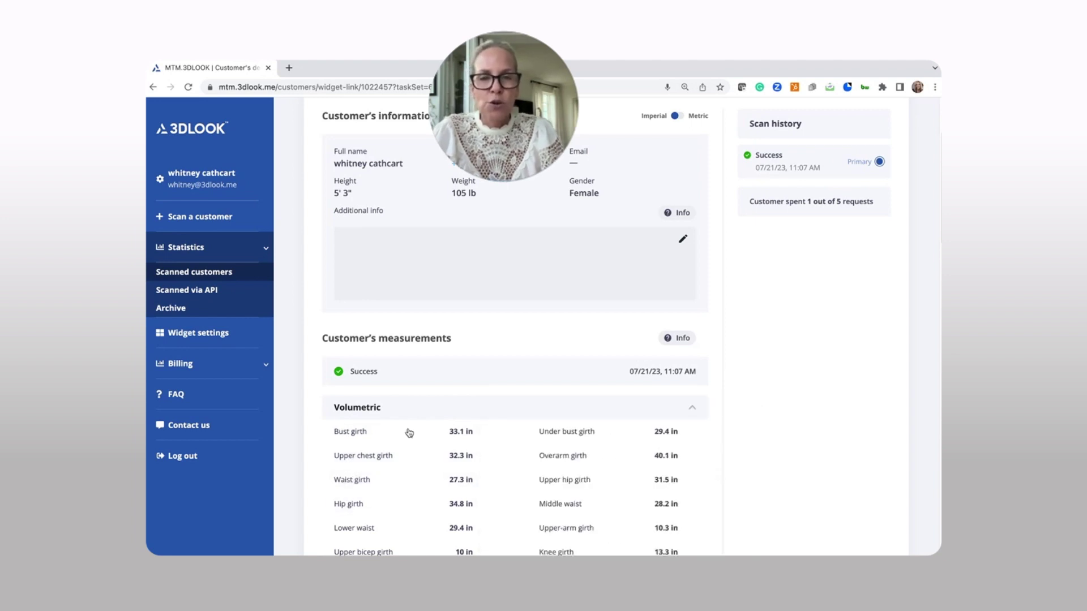
Scroll through the Linear measurements, viewing the Inside leg length definition, down to the 3D Avatar.
{"action": "scroll", "coordinate": [402, 432], "scroll_direction": "down", "scroll_amount": 3}
{"action": "scroll", "coordinate": [402, 432], "scroll_direction": "down", "scroll_amount": 3}
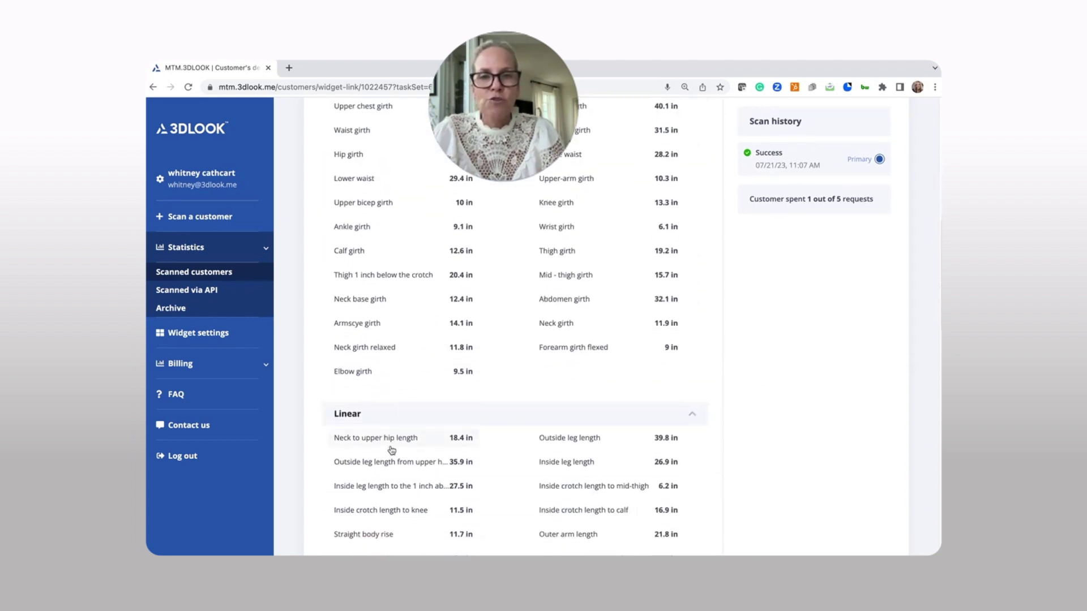
{"action": "mouse_move", "coordinate": [381, 487]}
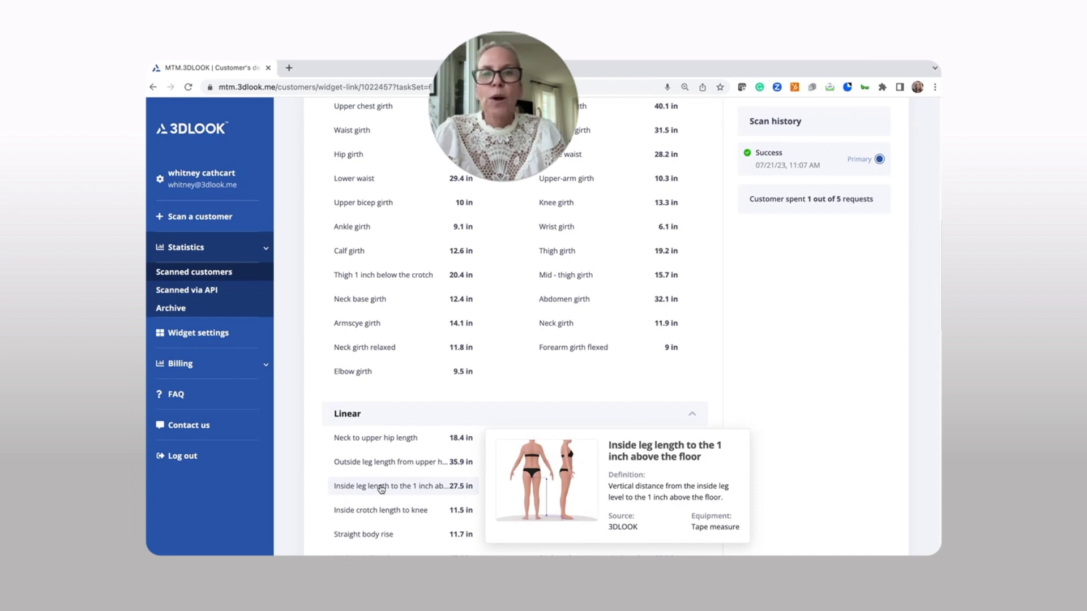
{"action": "scroll", "coordinate": [381, 487], "scroll_direction": "down", "scroll_amount": 15}
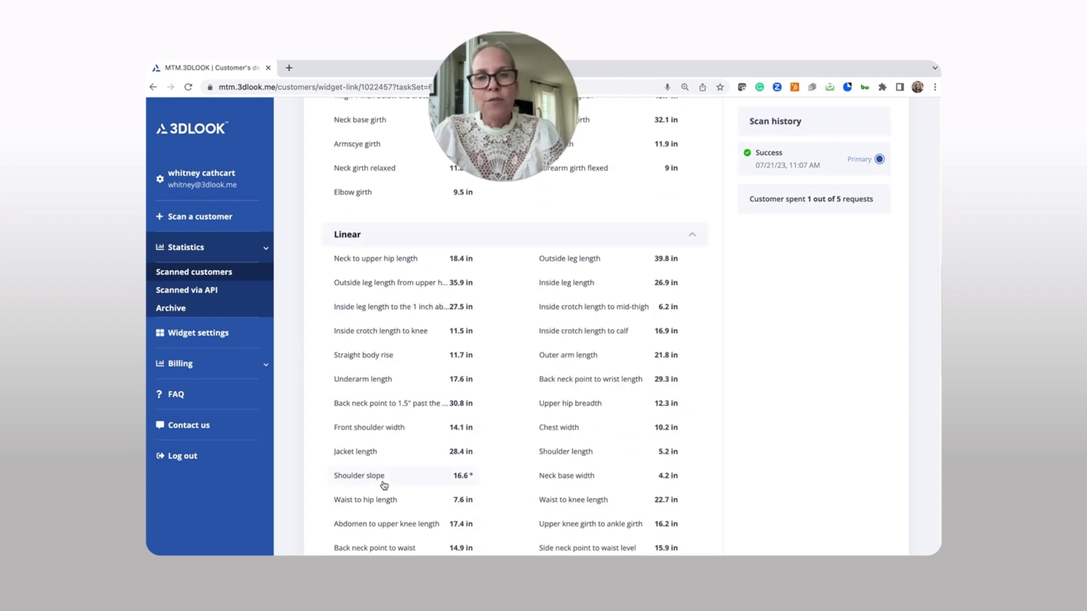
Rotate the 3D avatar to a side view, then go to Widget settings.
{"action": "scroll", "coordinate": [386, 482], "scroll_direction": "down", "scroll_amount": 3}
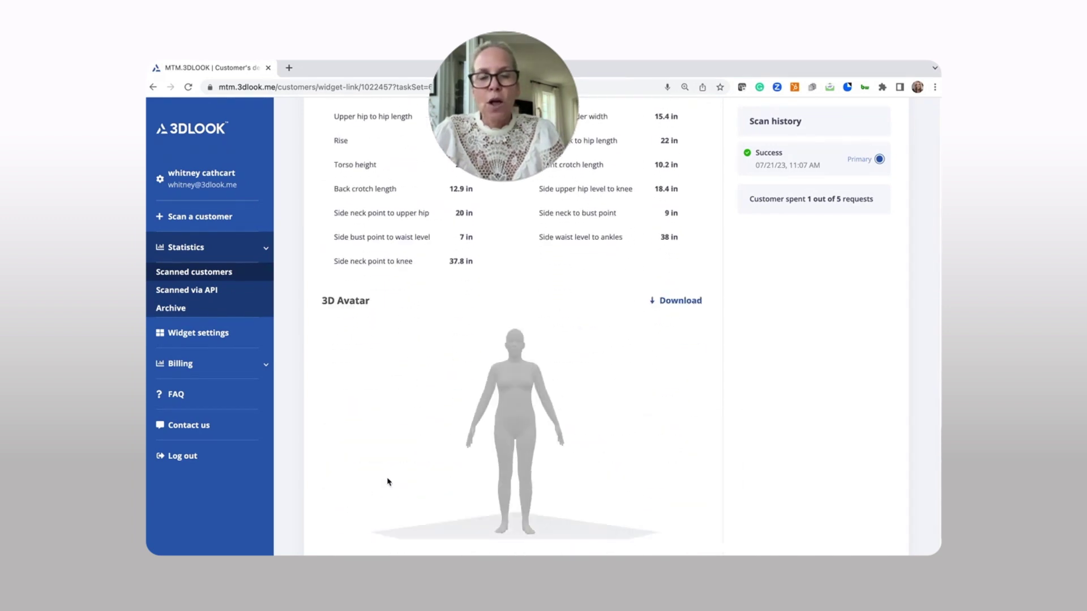
{"action": "left_click_drag", "start_coordinate": [511, 451], "coordinate": [434, 433]}
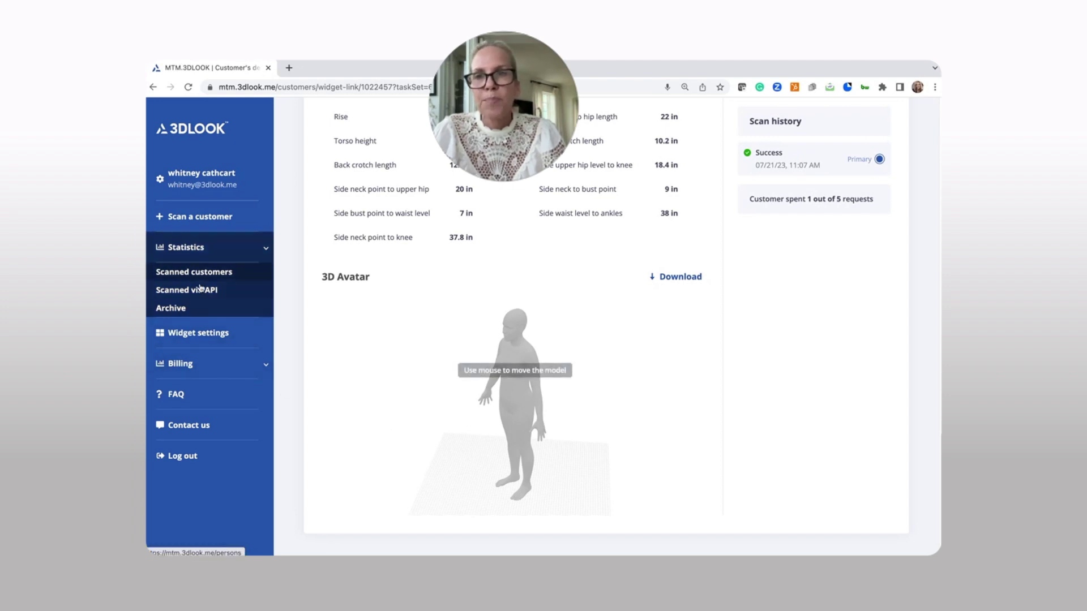
{"action": "left_click", "coordinate": [187, 333]}
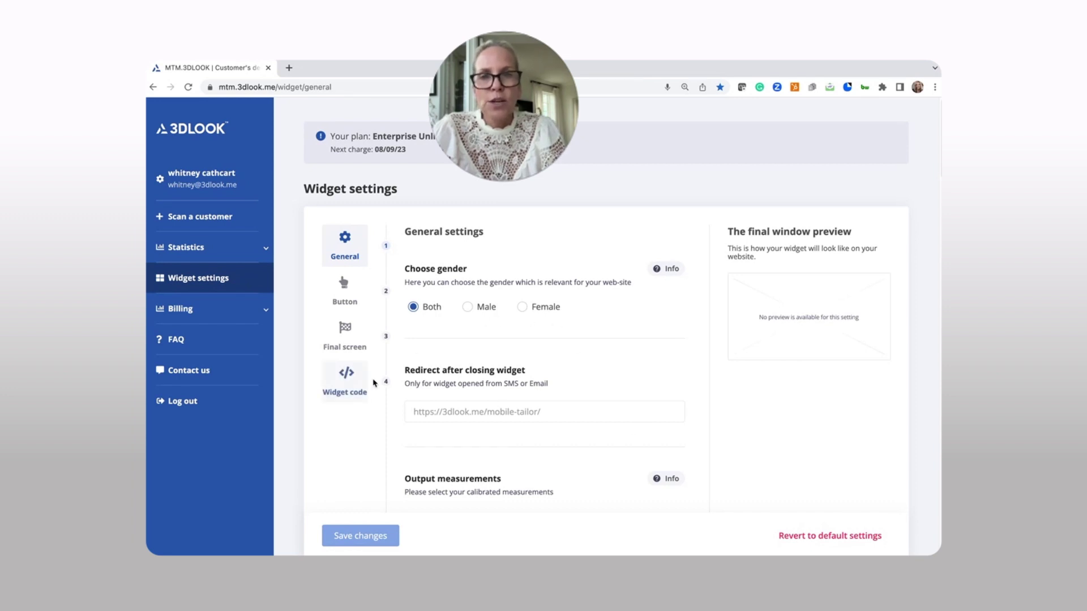
View the widget code, return to General settings, and leave the gender set to Both.
{"action": "left_click", "coordinate": [348, 378]}
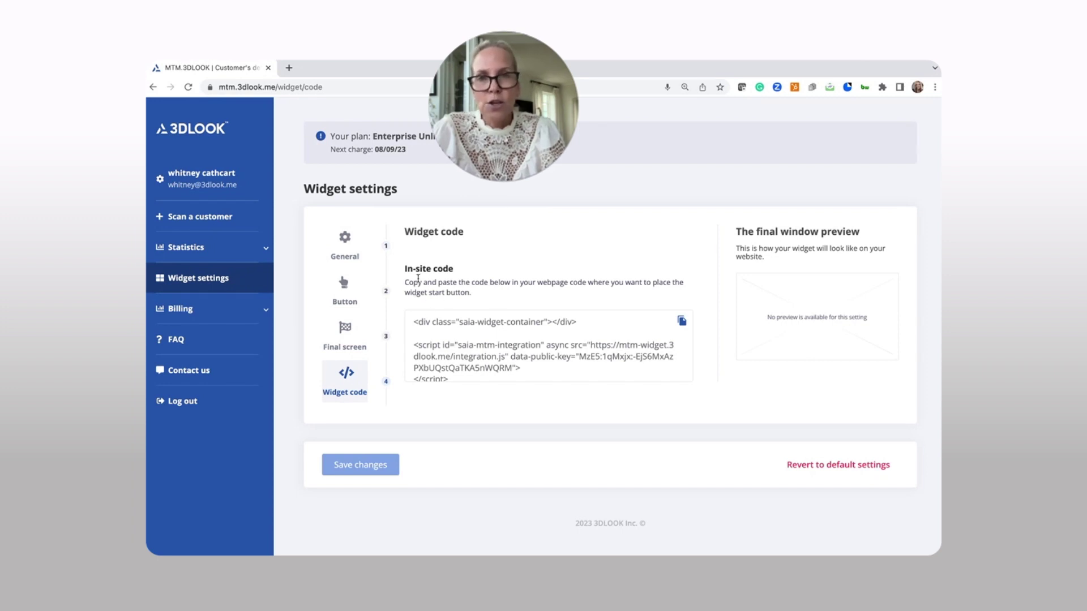
{"action": "left_click", "coordinate": [363, 252]}
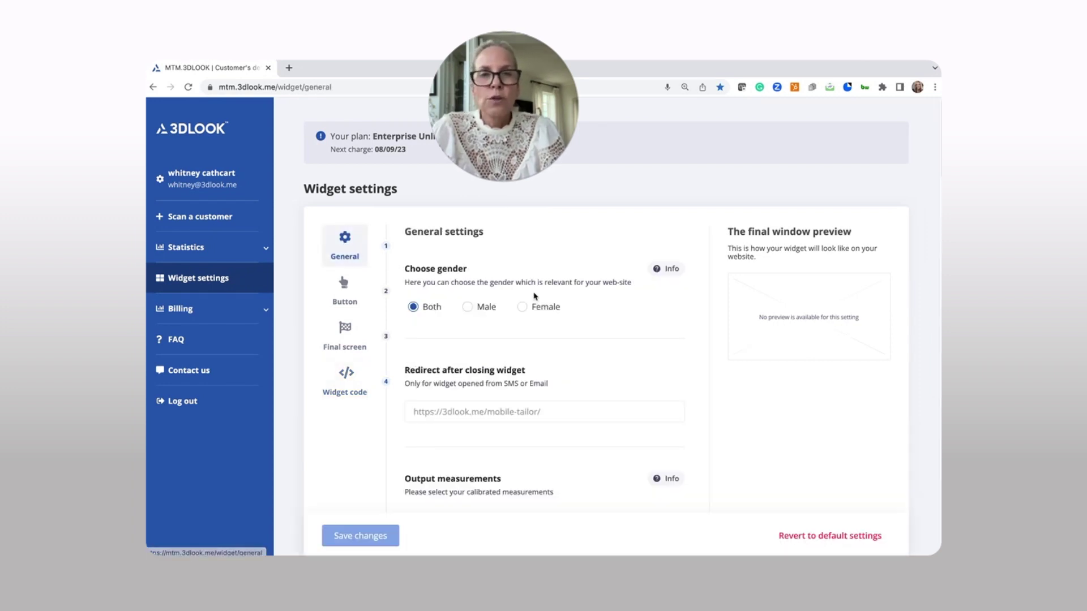
{"action": "left_click", "coordinate": [480, 309]}
{"action": "left_click", "coordinate": [522, 308]}
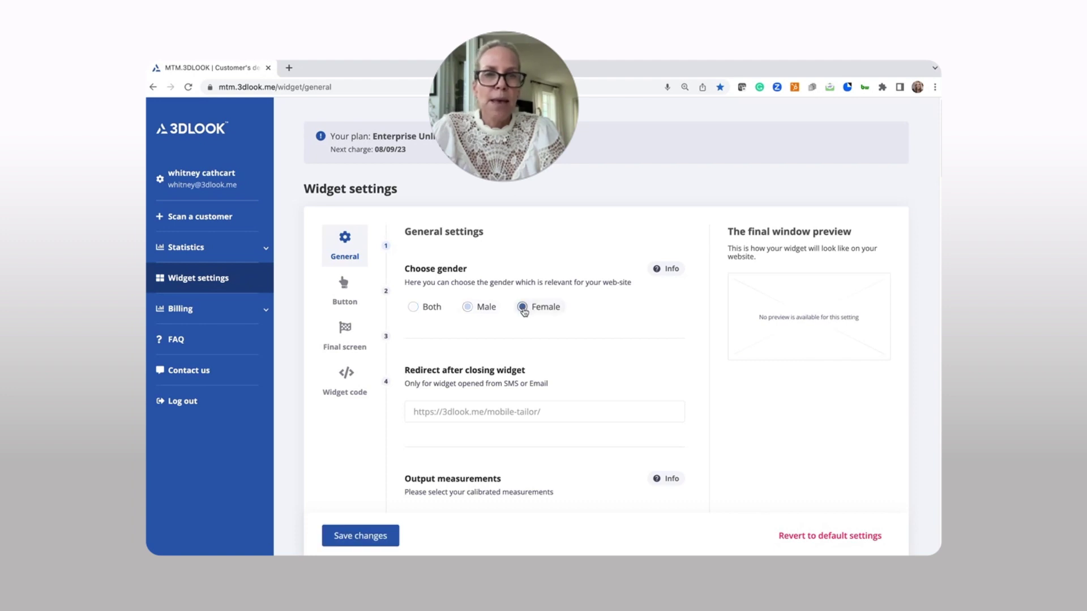
{"action": "left_click", "coordinate": [425, 308]}
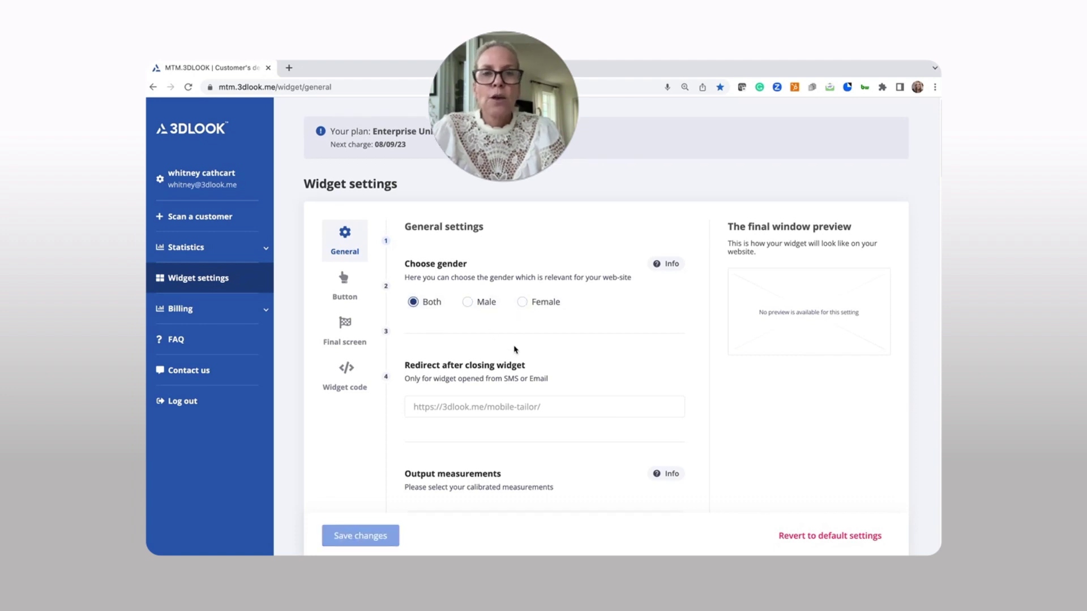
Clear all Volumetric measurement selections in the widget output.
{"action": "scroll", "coordinate": [512, 362], "scroll_direction": "down", "scroll_amount": 1}
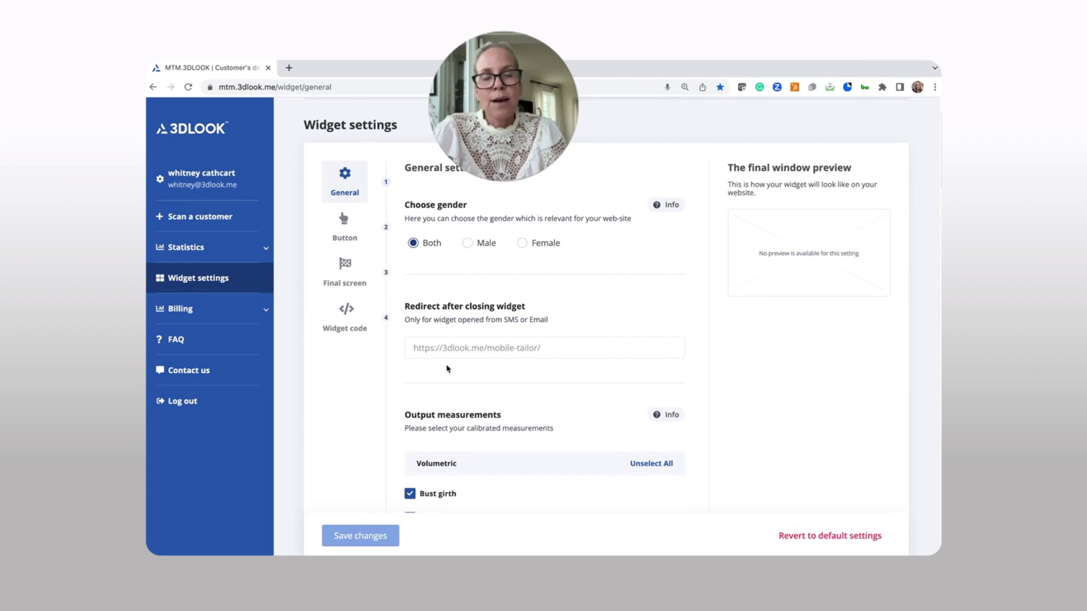
{"action": "scroll", "coordinate": [458, 369], "scroll_direction": "down", "scroll_amount": 1}
{"action": "scroll", "coordinate": [510, 384], "scroll_direction": "down", "scroll_amount": 3}
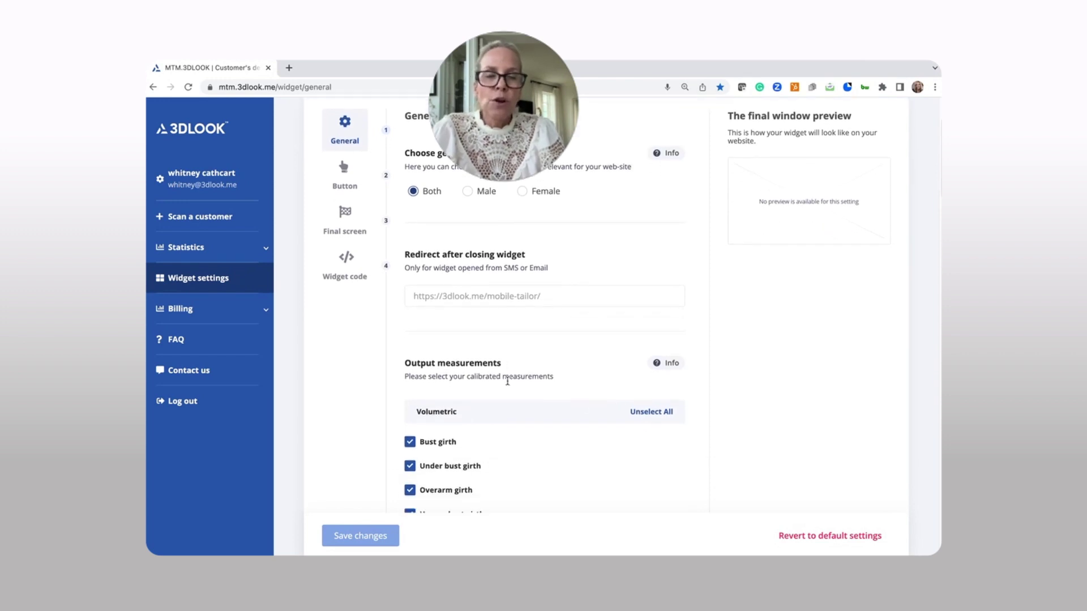
{"action": "scroll", "coordinate": [510, 391], "scroll_direction": "down", "scroll_amount": 15}
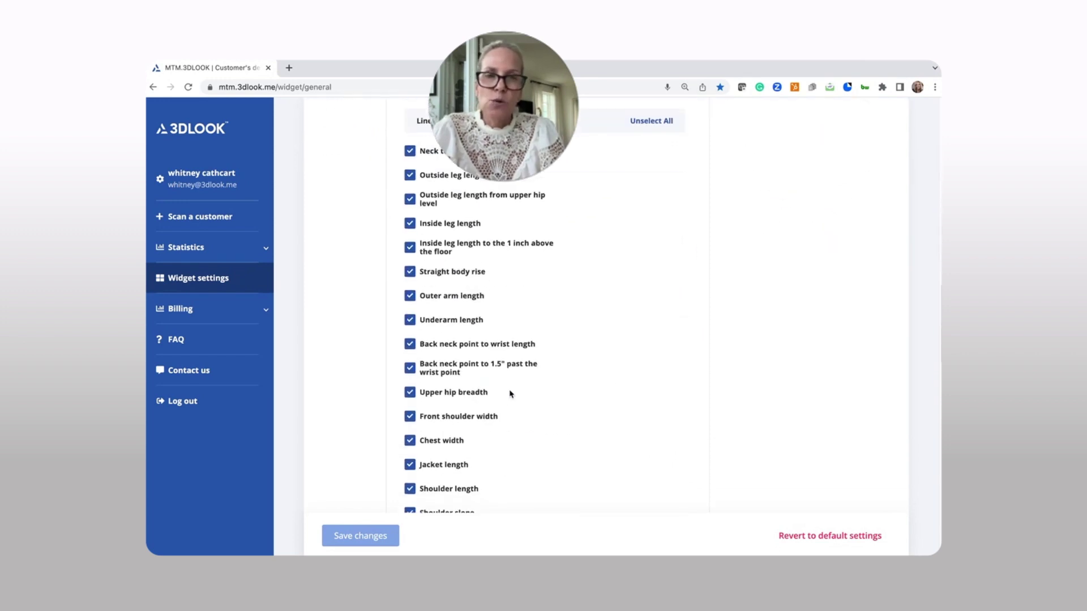
{"action": "scroll", "coordinate": [512, 391], "scroll_direction": "up", "scroll_amount": 7}
{"action": "scroll", "coordinate": [622, 452], "scroll_direction": "up", "scroll_amount": 20}
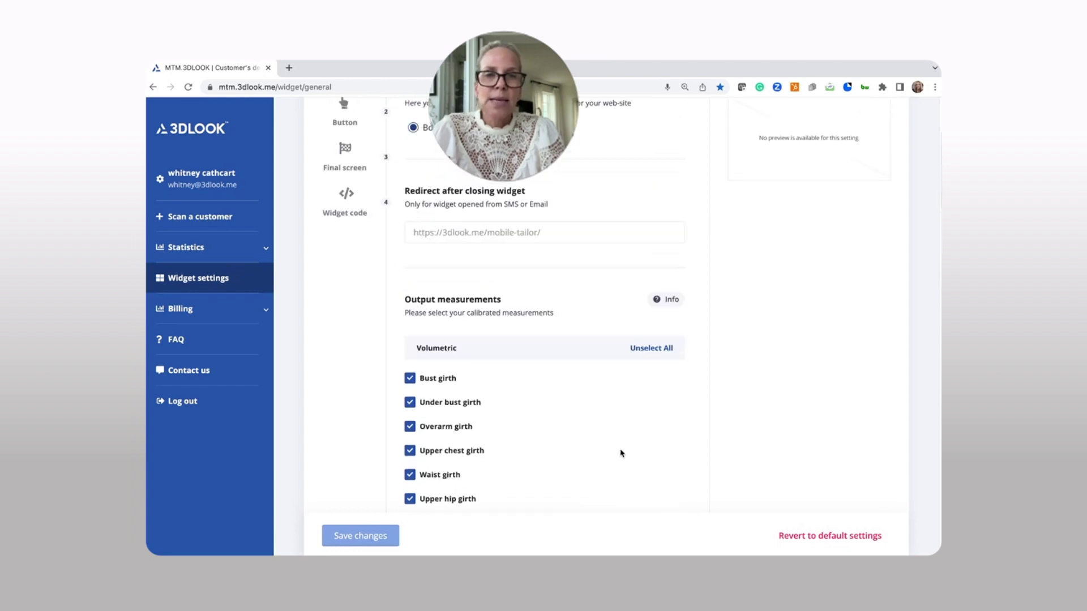
{"action": "scroll", "coordinate": [662, 475], "scroll_direction": "down", "scroll_amount": 1}
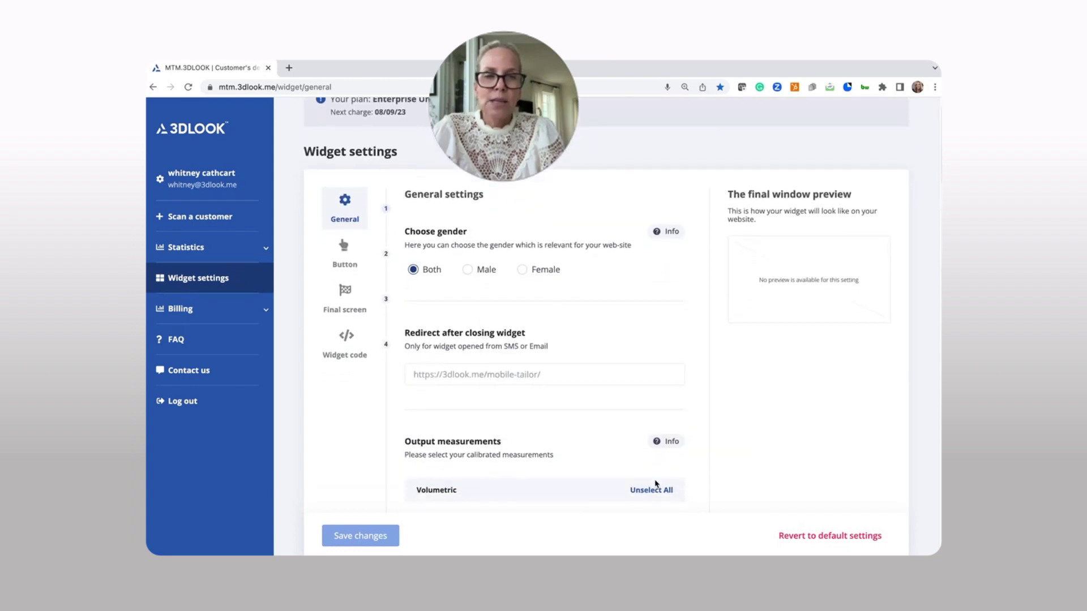
{"action": "left_click", "coordinate": [640, 490]}
{"action": "scroll", "coordinate": [565, 437], "scroll_direction": "down", "scroll_amount": 3}
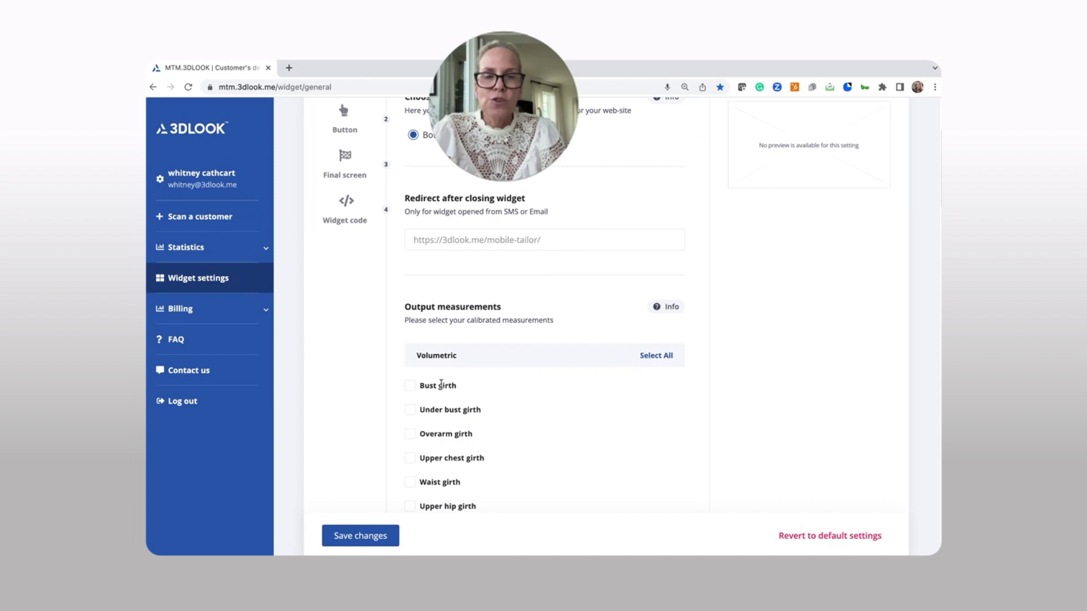
Select Bust girth, Under bust girth and Overarm girth, and save the widget settings.
{"action": "left_click", "coordinate": [410, 385]}
{"action": "left_click", "coordinate": [410, 409]}
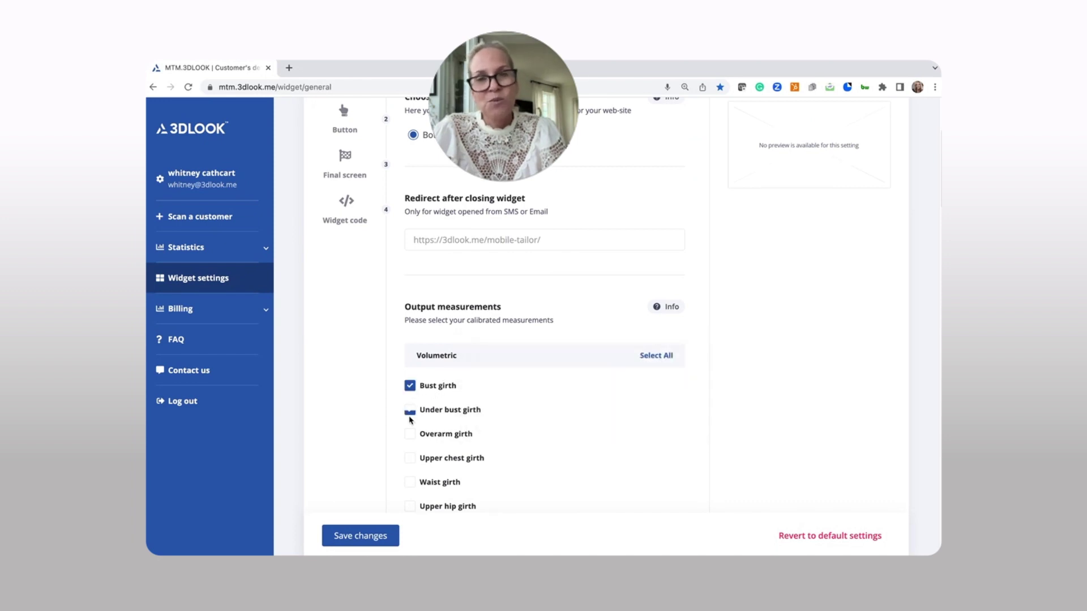
{"action": "left_click", "coordinate": [410, 434]}
{"action": "scroll", "coordinate": [535, 413], "scroll_direction": "up", "scroll_amount": 4}
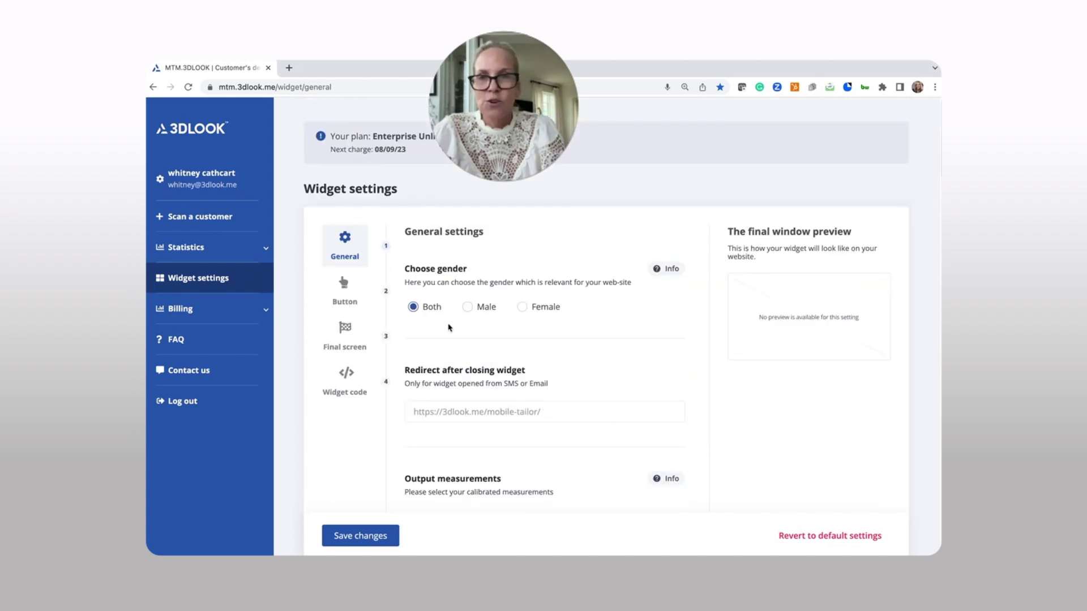
{"action": "left_click", "coordinate": [358, 534]}
{"action": "left_click", "coordinate": [232, 311]}
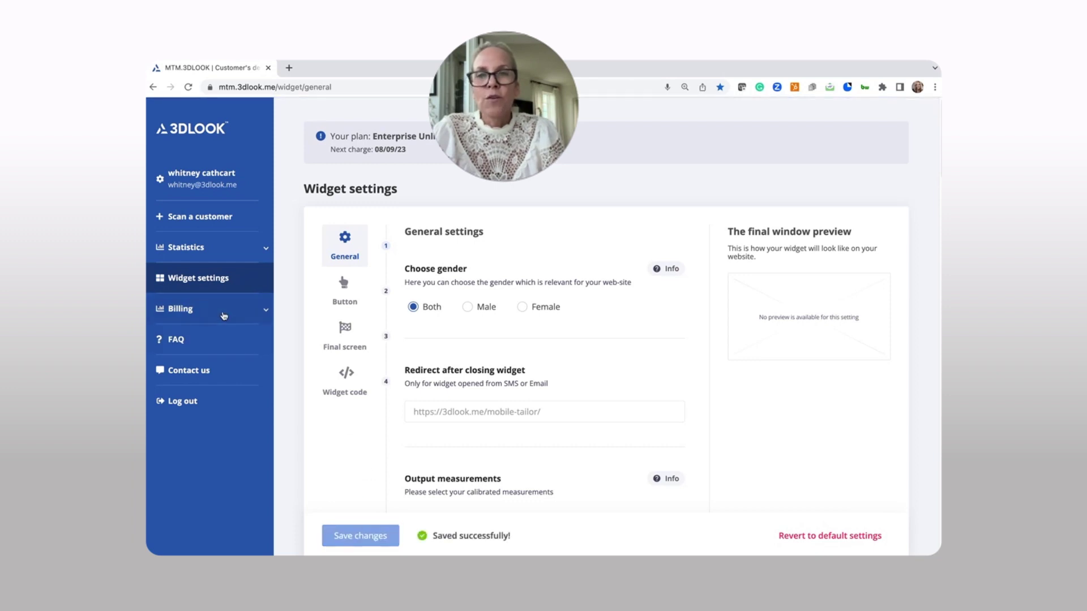
Browse the FAQ, then bring up the Contact us form prefilled with the account details.
{"action": "left_click", "coordinate": [179, 395]}
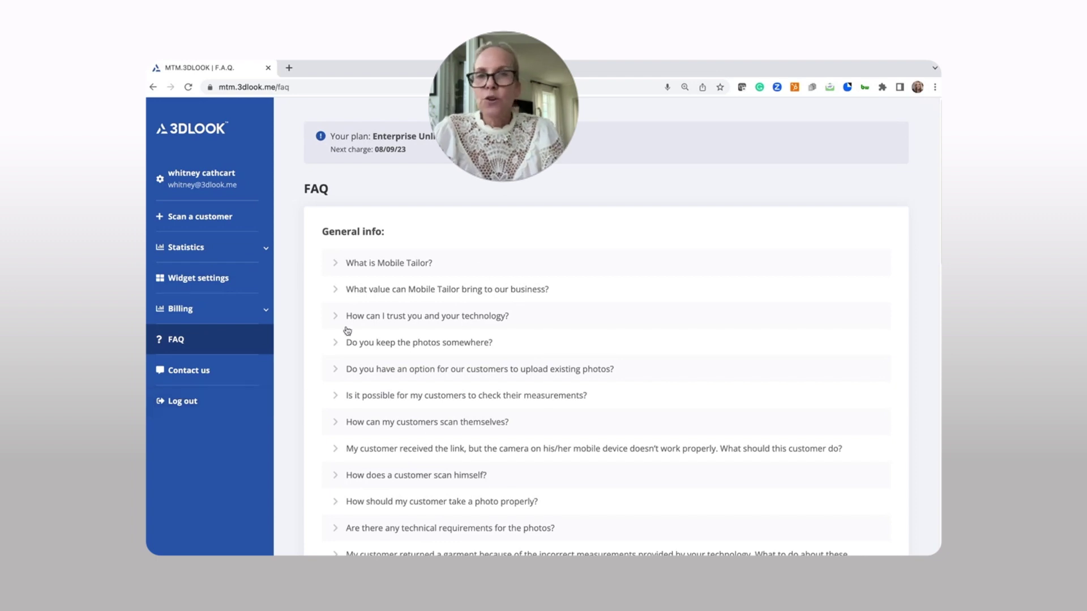
{"action": "left_click", "coordinate": [182, 375]}
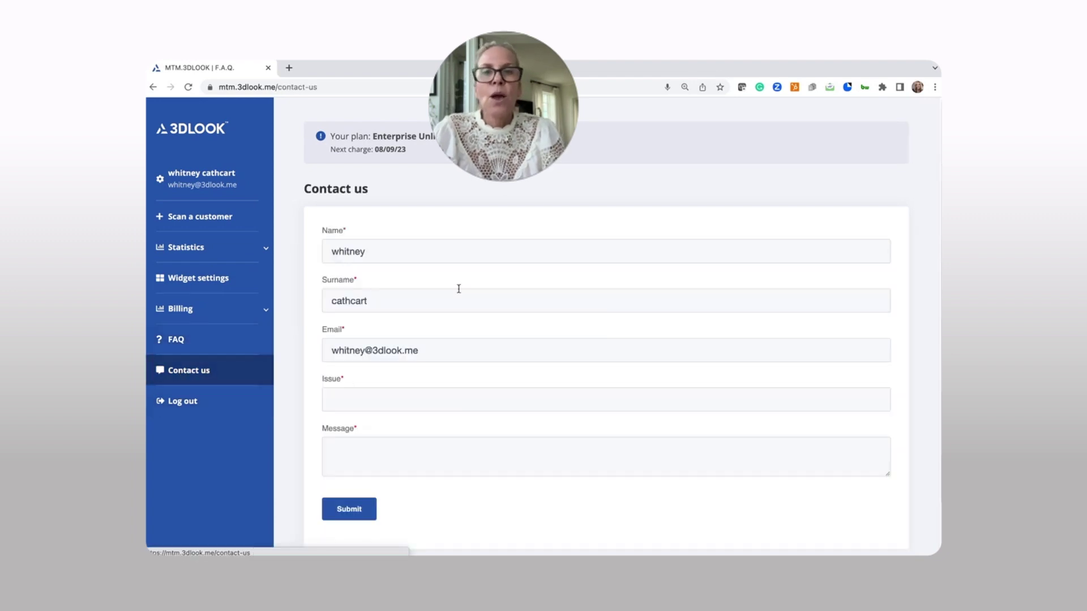